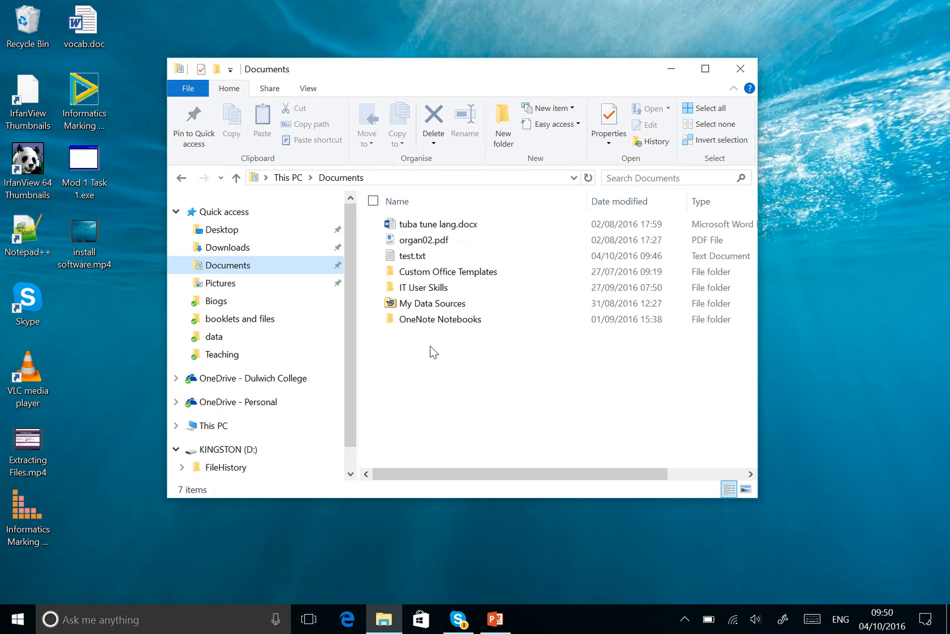
Step: Open the Backup page of the Update & security settings and add KINGSTON (D:) as the File History drive
key("super+a")
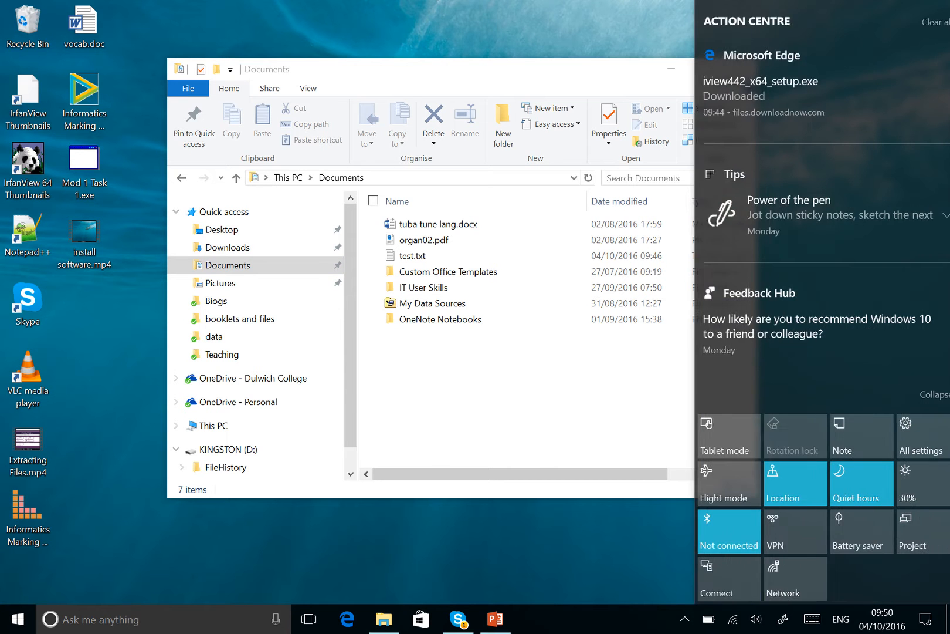
left_click(916, 435)
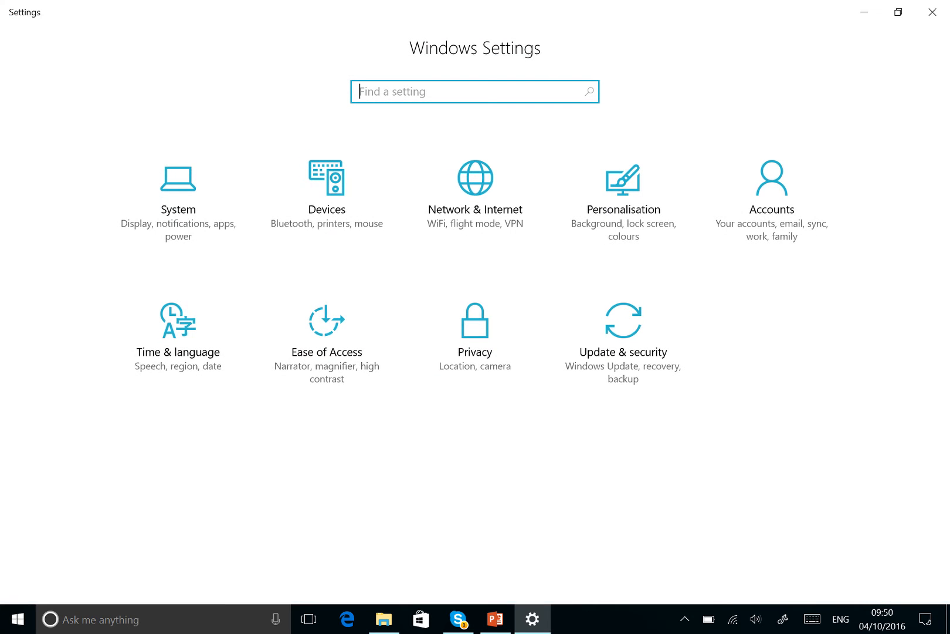
left_click(623, 342)
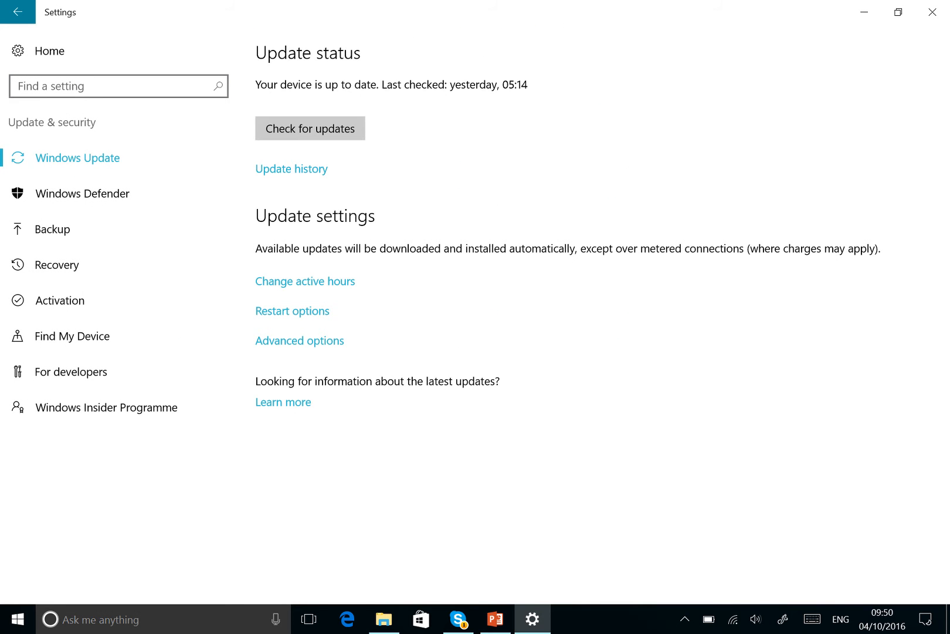
left_click(53, 229)
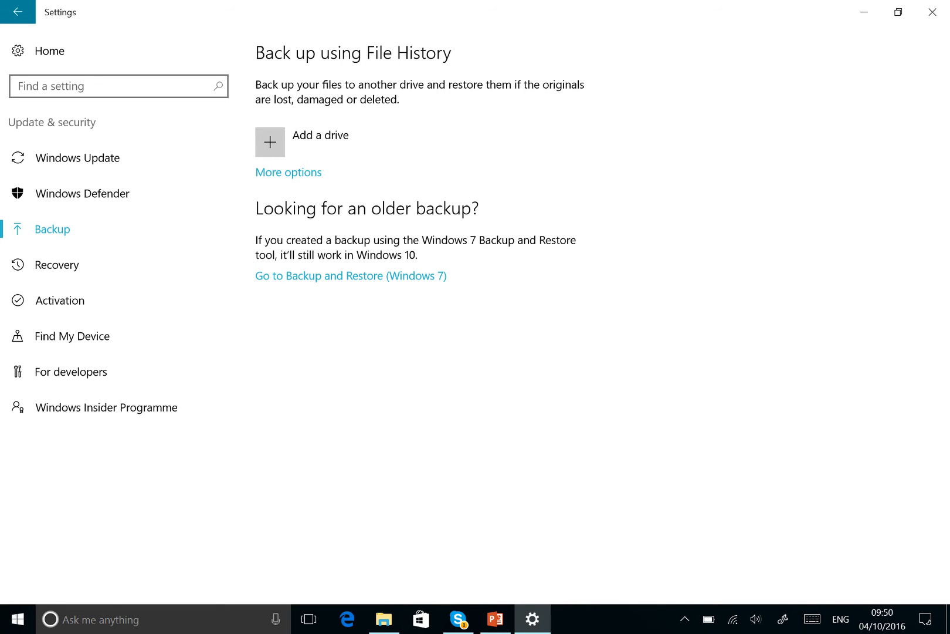
left_click(270, 141)
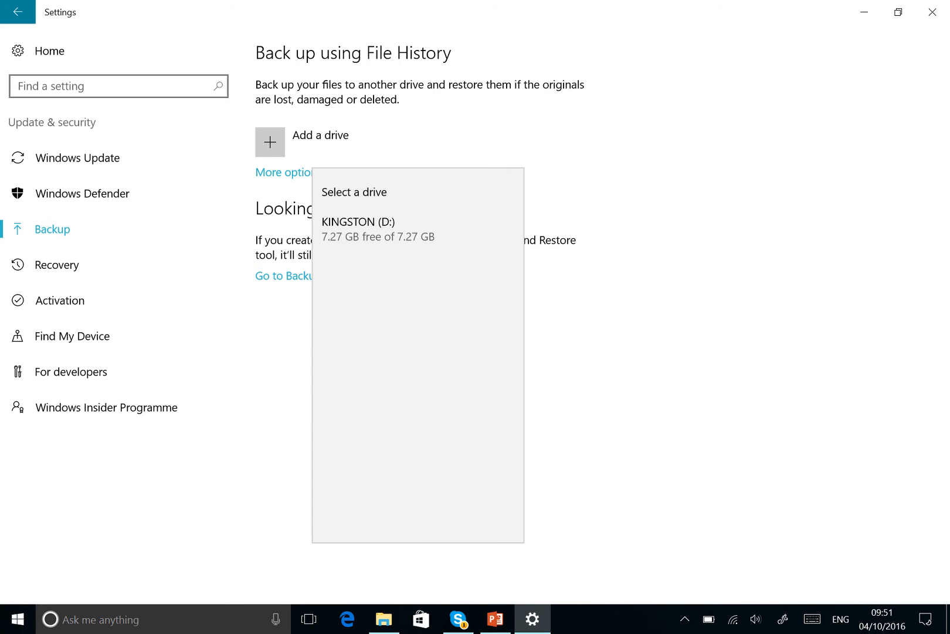
key("Escape")
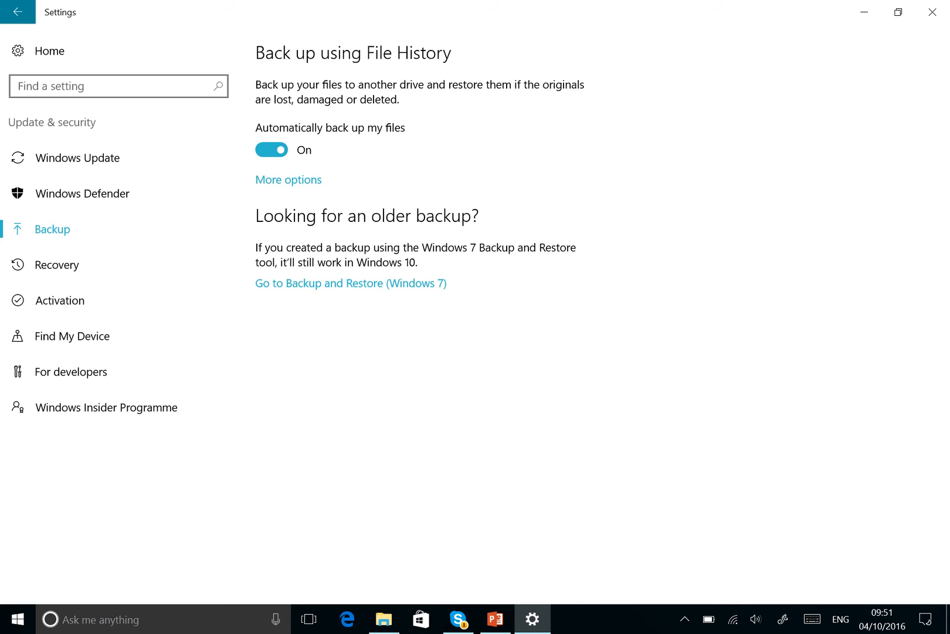
Step: Open the additional File History backup options and set the files to back up Daily
left_click(288, 180)
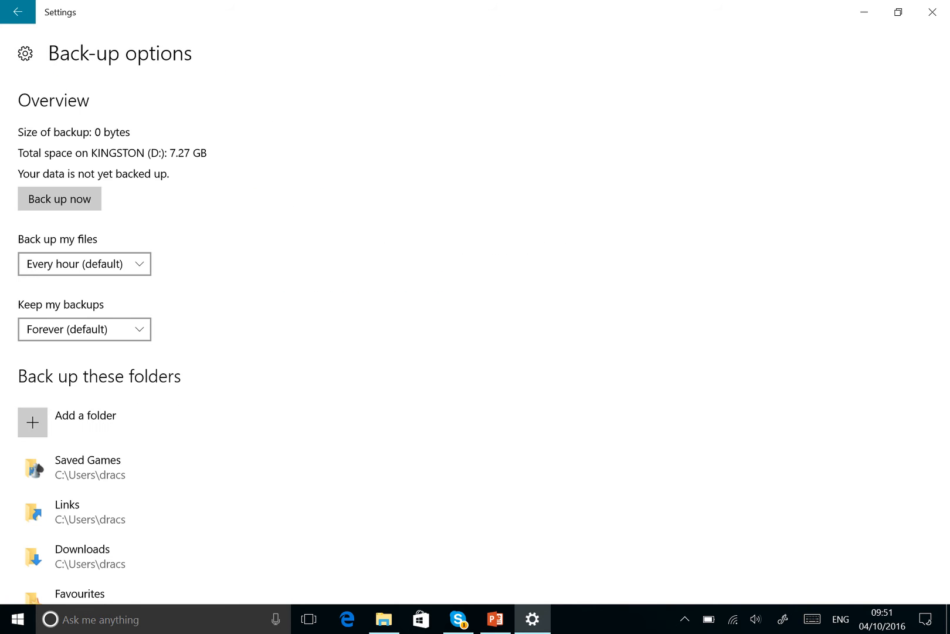
scroll(482, 344, "down", 2)
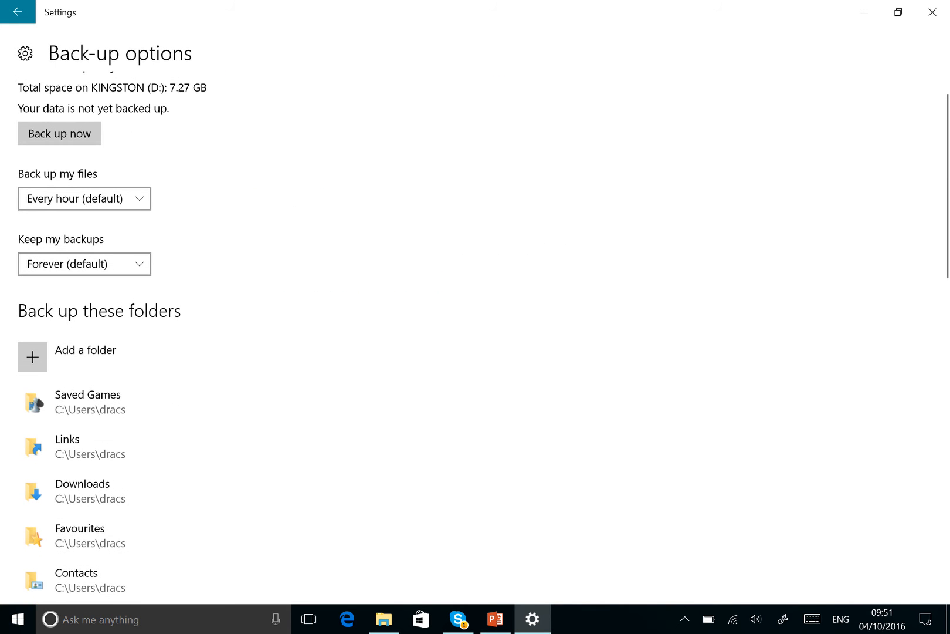
left_click(84, 198)
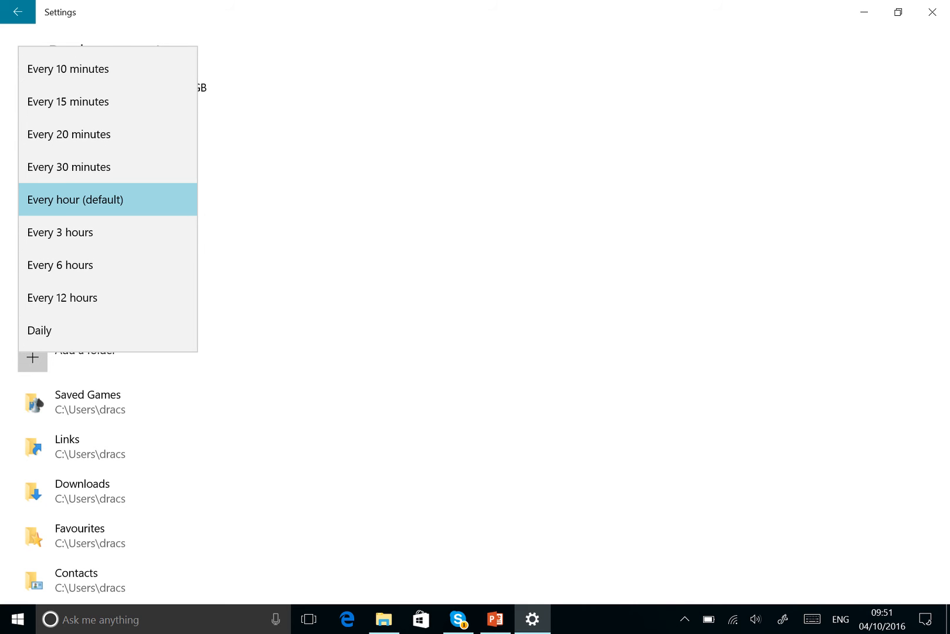
left_click(71, 331)
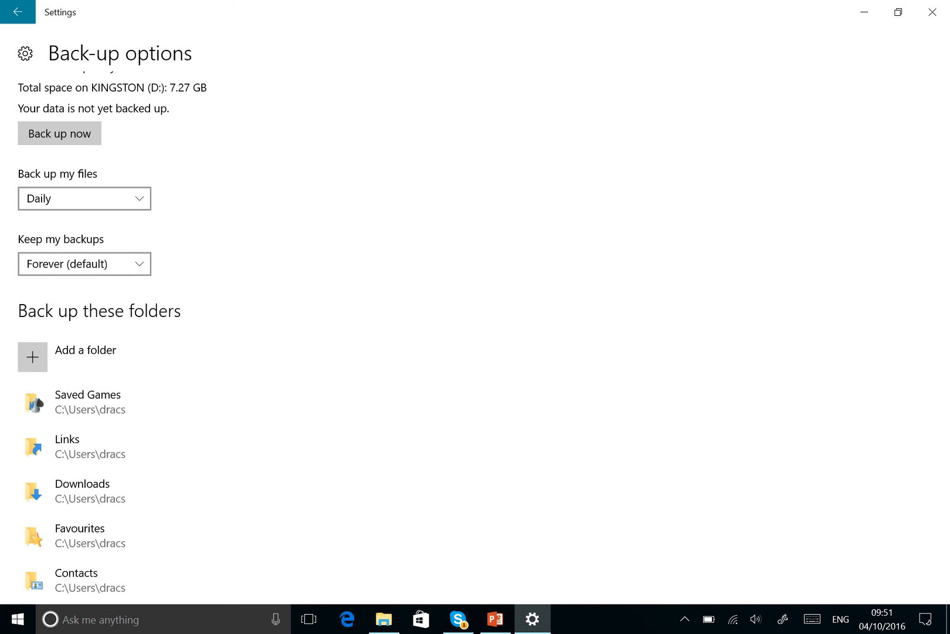
Step: Review the folders included in the backup and remove Saved Games and Links from them
scroll(482, 343, "down", 5)
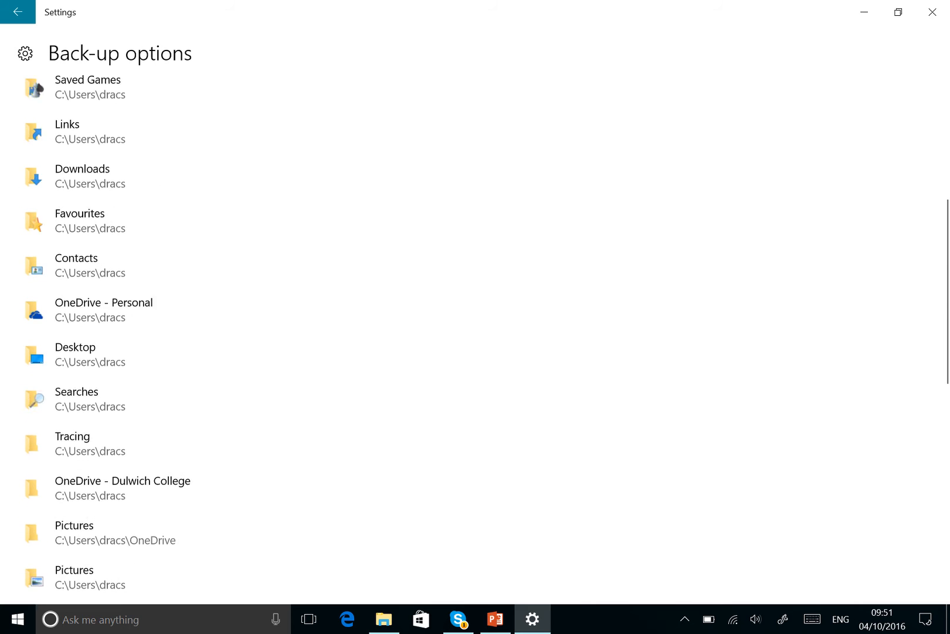
scroll(482, 342, "down", 6)
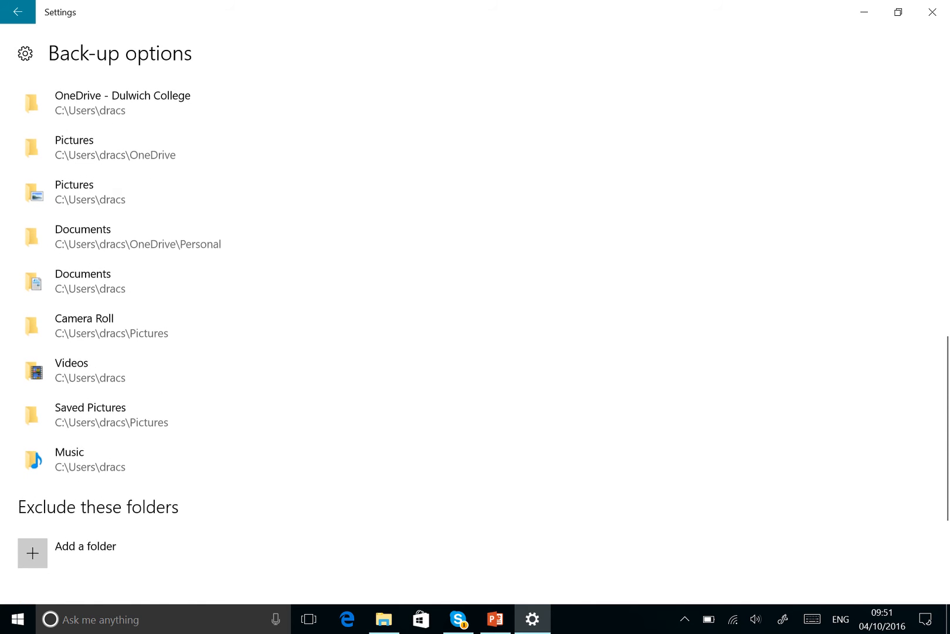
scroll(482, 343, "up", 6)
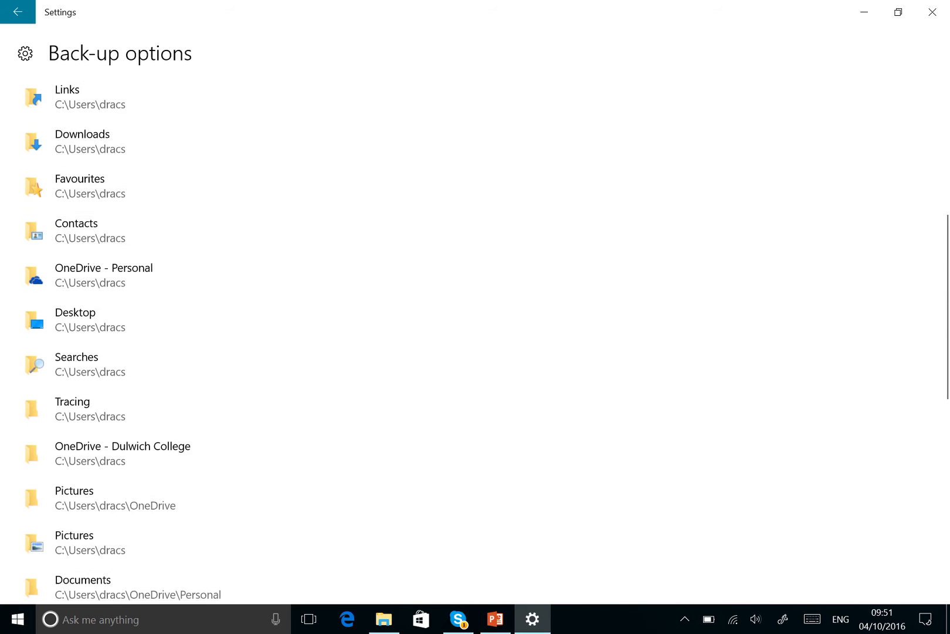
scroll(483, 343, "up", 3)
left_click(88, 204)
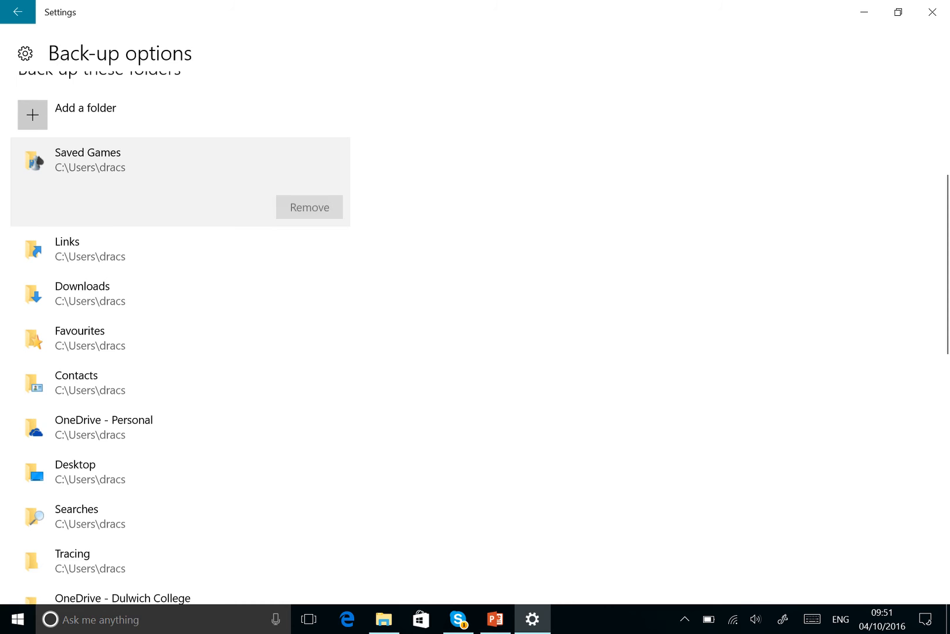
left_click(309, 207)
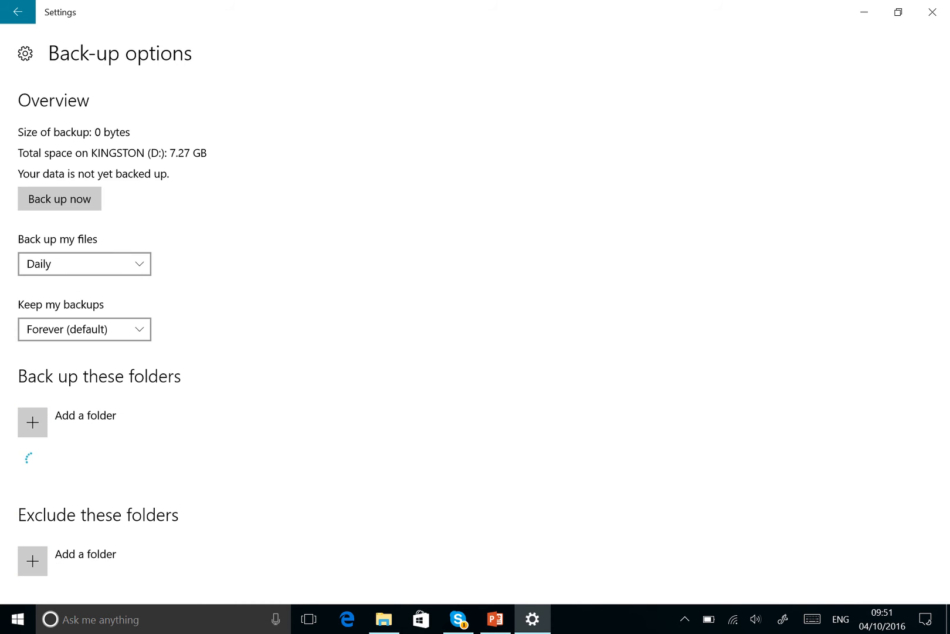
scroll(482, 343, "down", 5)
left_click(88, 187)
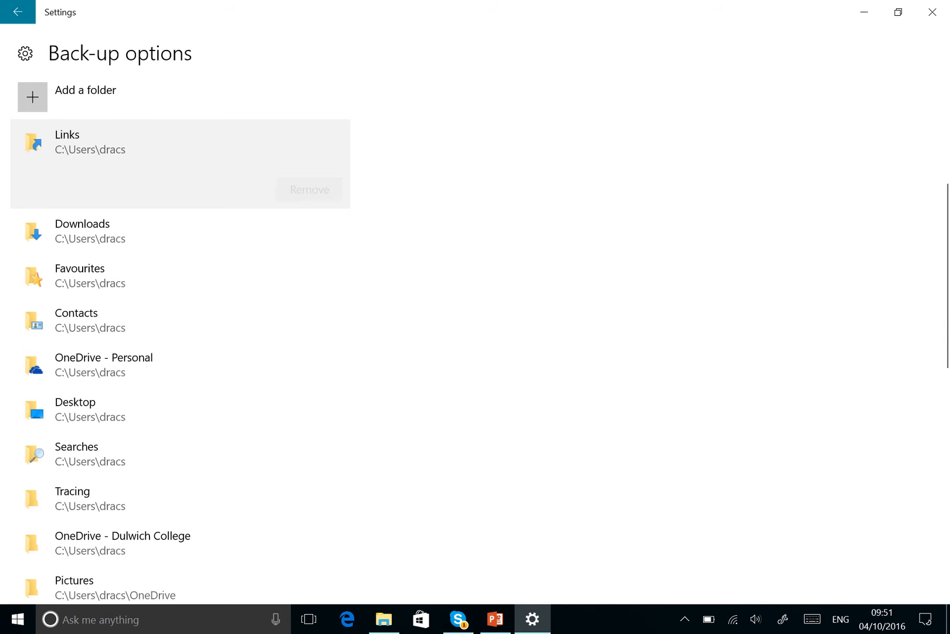
left_click(310, 189)
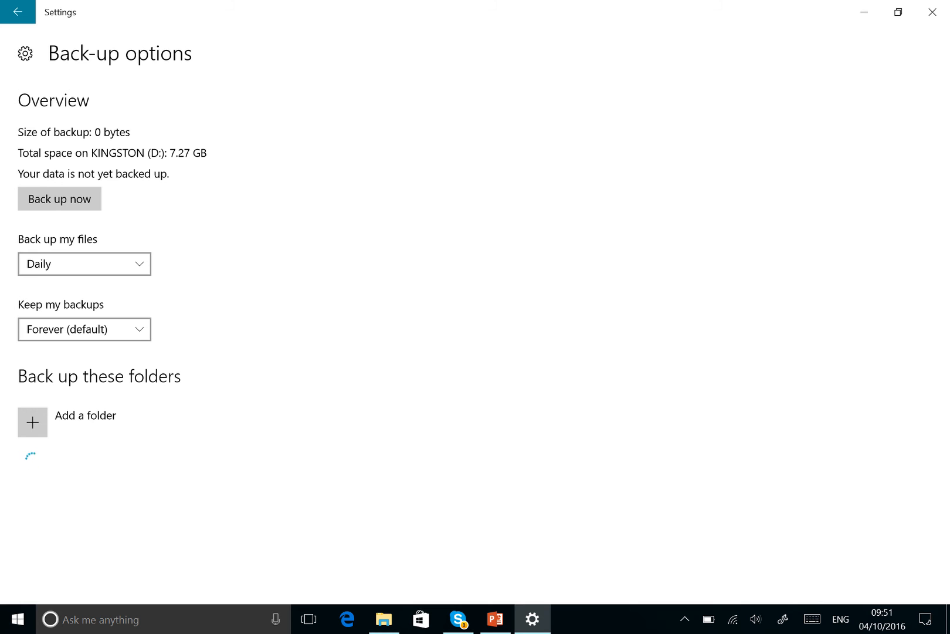
Step: Remove the Downloads and Favourites folders from the folders being backed up
scroll(482, 343, "down", 4)
left_click(88, 208)
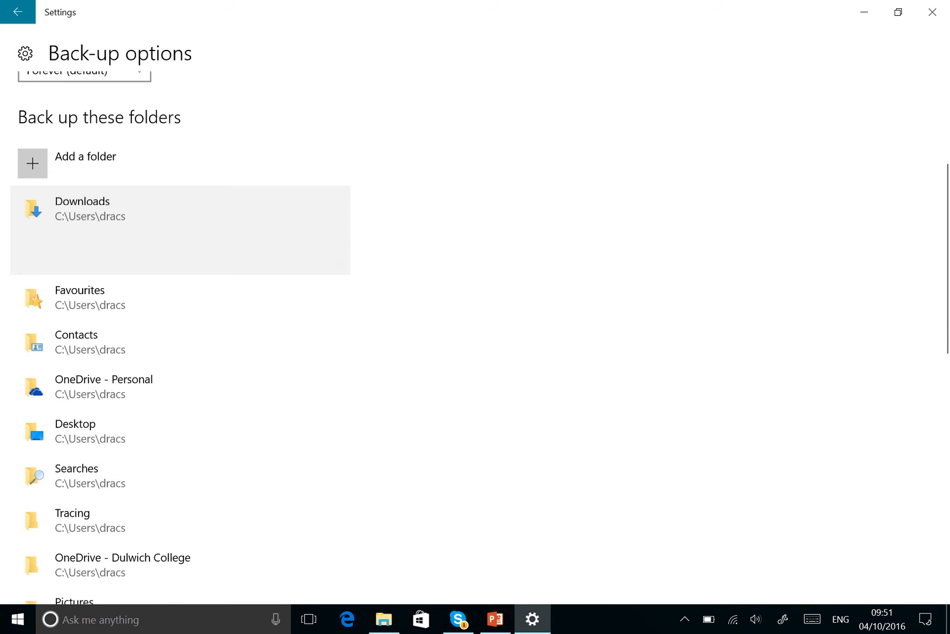
left_click(310, 258)
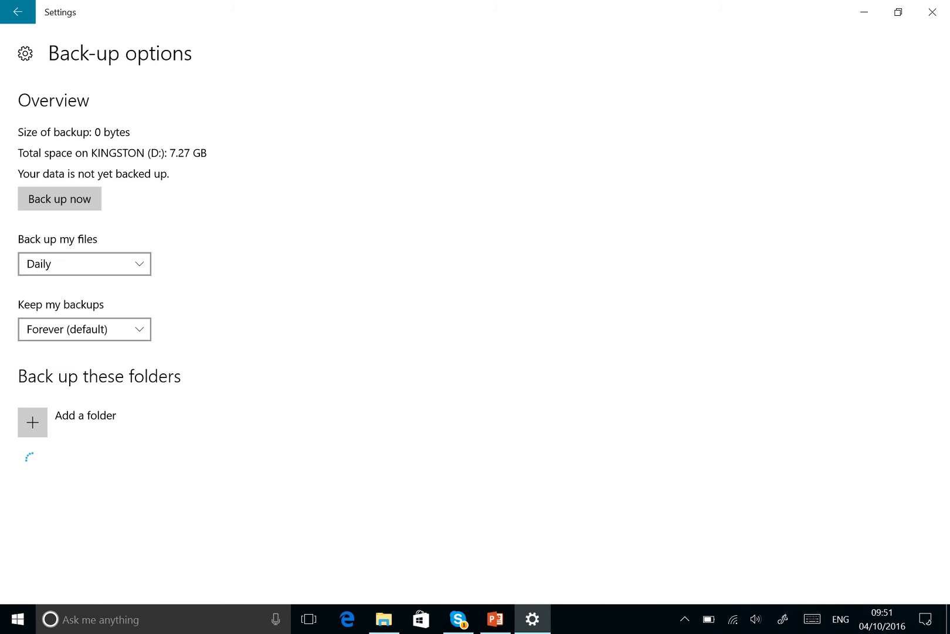
scroll(482, 343, "down", 4)
left_click(88, 251)
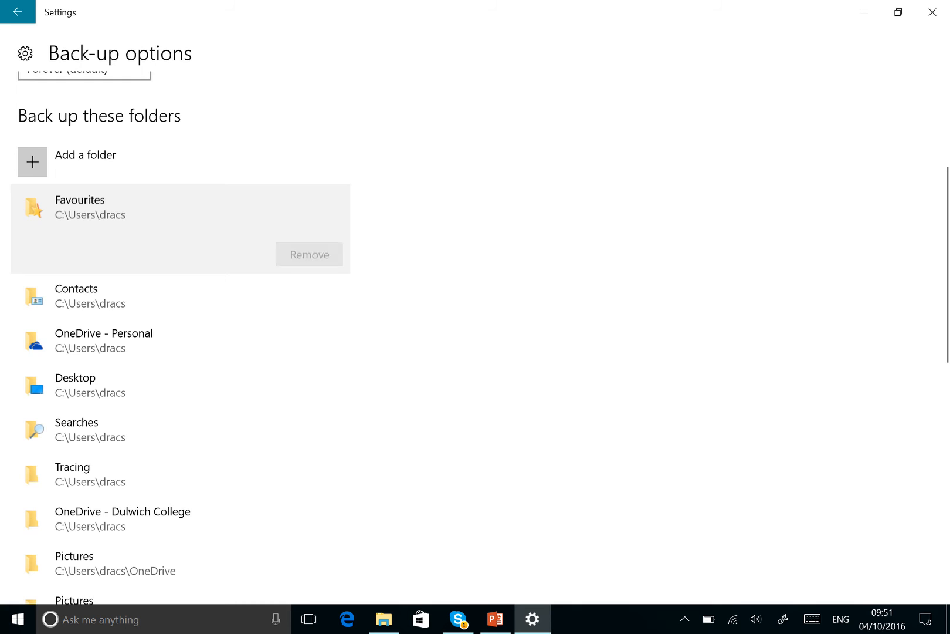
left_click(309, 254)
Step: Remove the Contacts and OneDrive - Personal folders from the folders being backed up
scroll(482, 343, "down", 3)
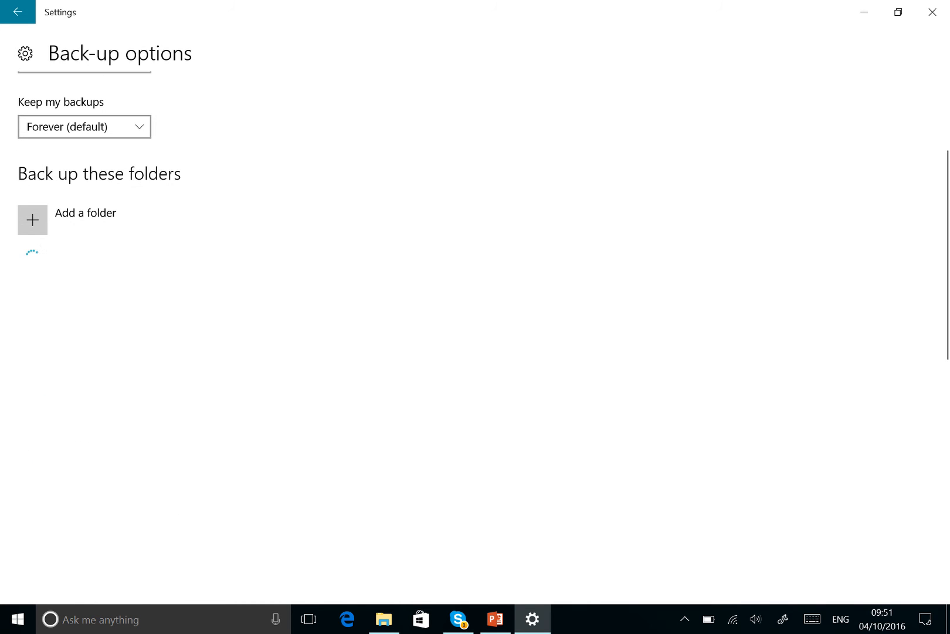
left_click(88, 265)
left_click(310, 268)
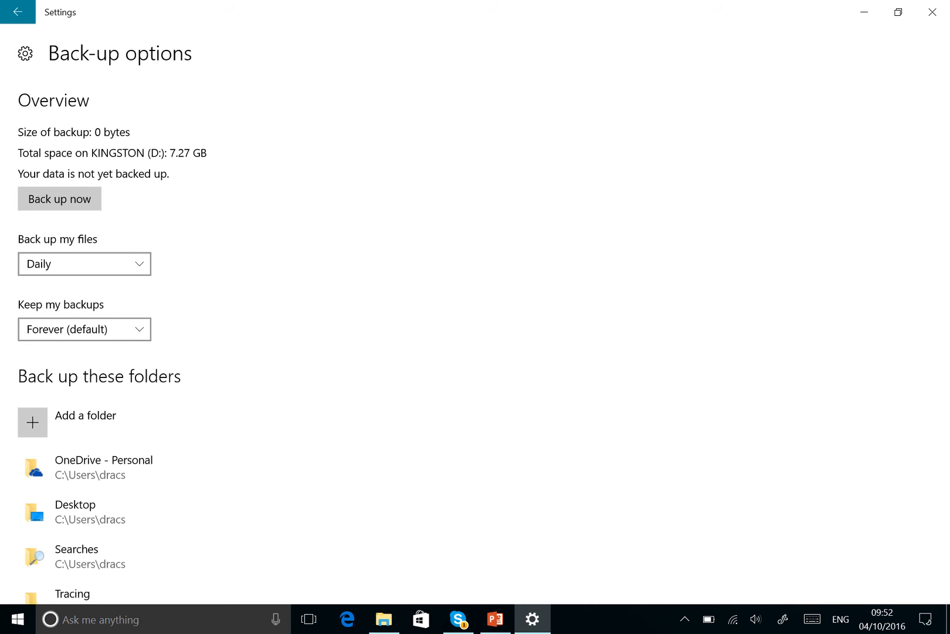
scroll(483, 342, "down", 4)
left_click(88, 176)
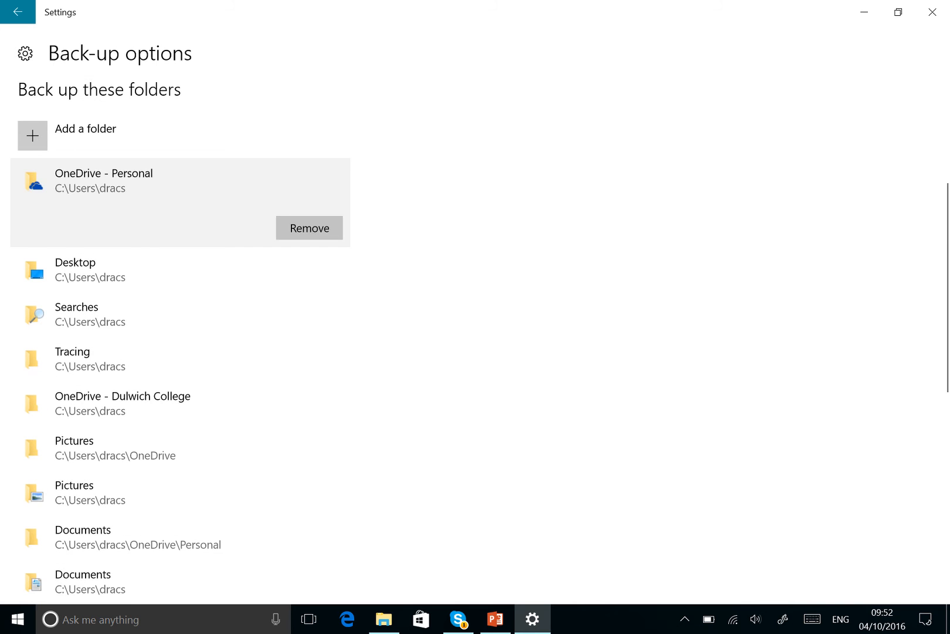
left_click(308, 227)
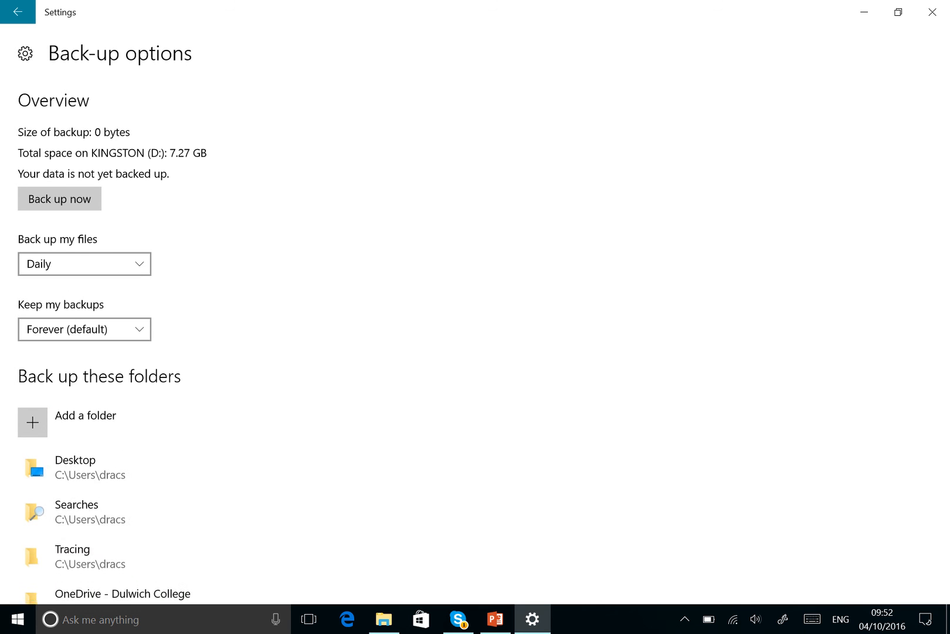
Step: Remove the Desktop and Camera Roll folders from the folders being backed up
scroll(476, 343, "down", 4)
left_click(88, 209)
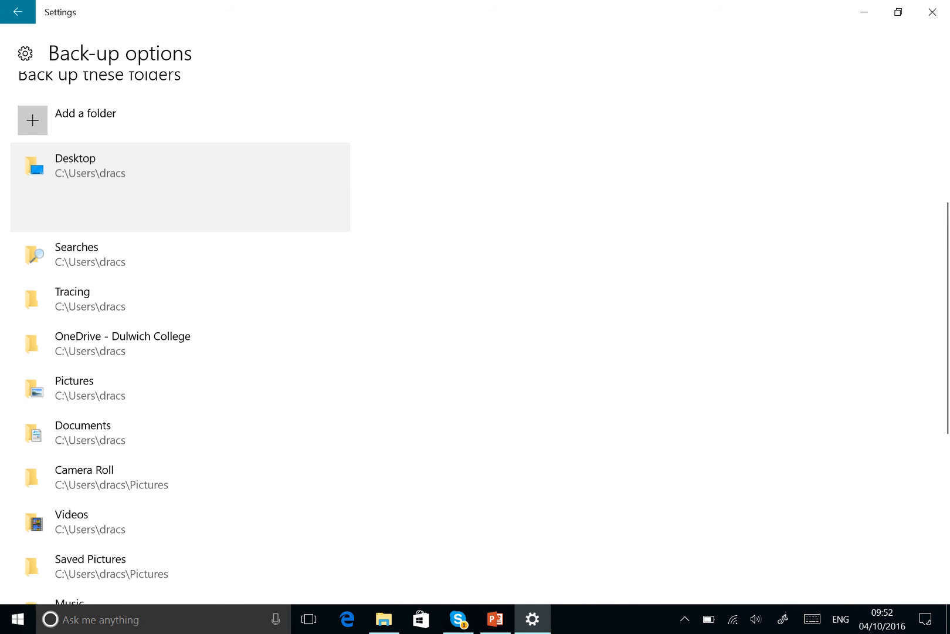
left_click(309, 212)
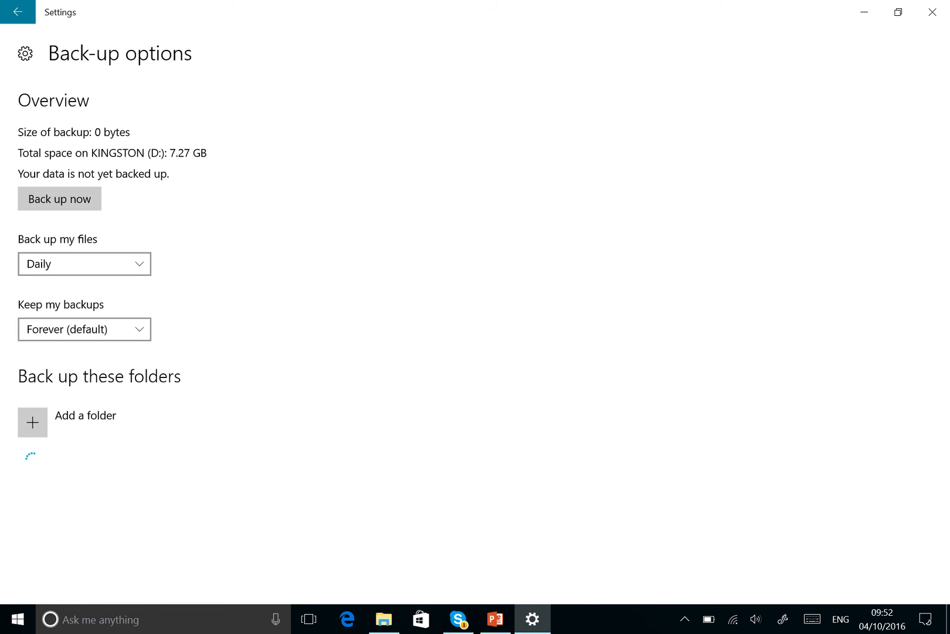
scroll(475, 343, "down", 5)
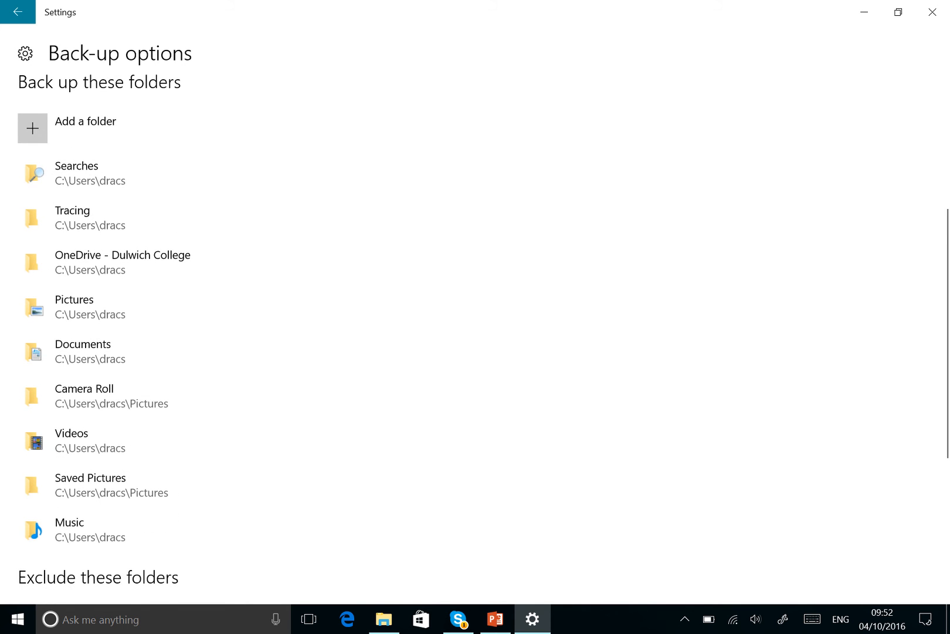
scroll(475, 343, "down", 2)
left_click(88, 286)
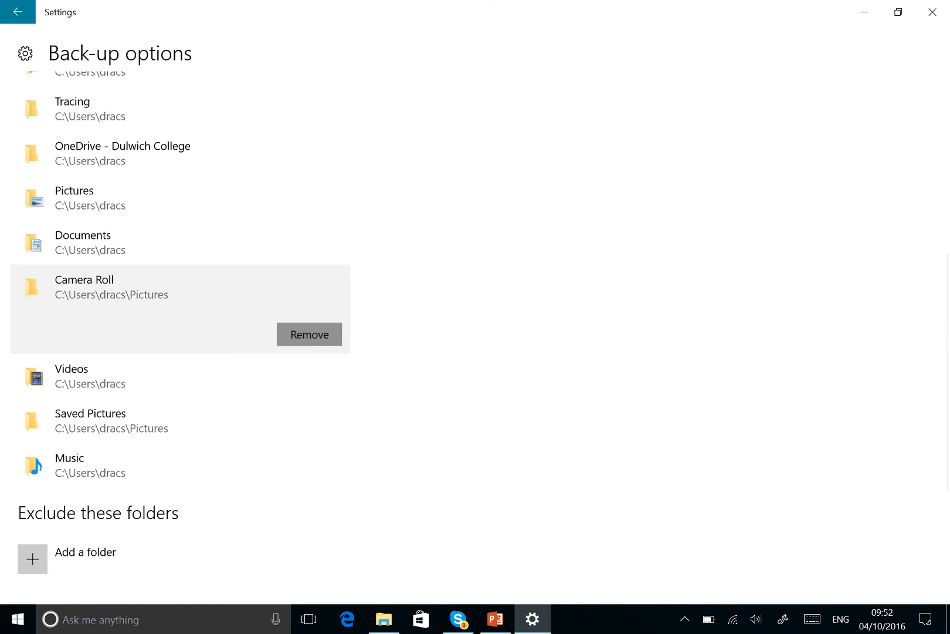
left_click(309, 334)
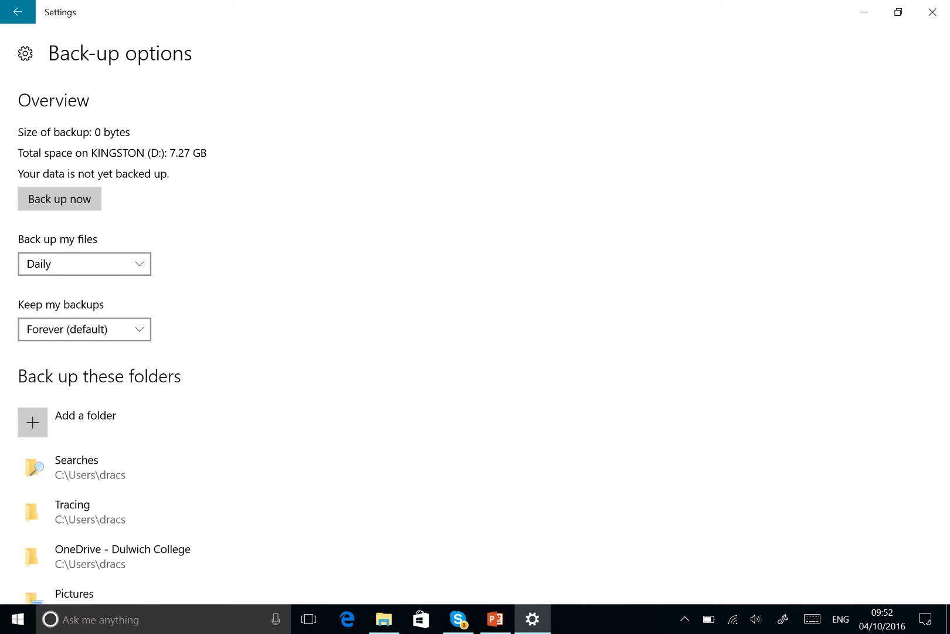
Step: Remove the Music and Searches folders from the folders being backed up
scroll(475, 338, "down", 6)
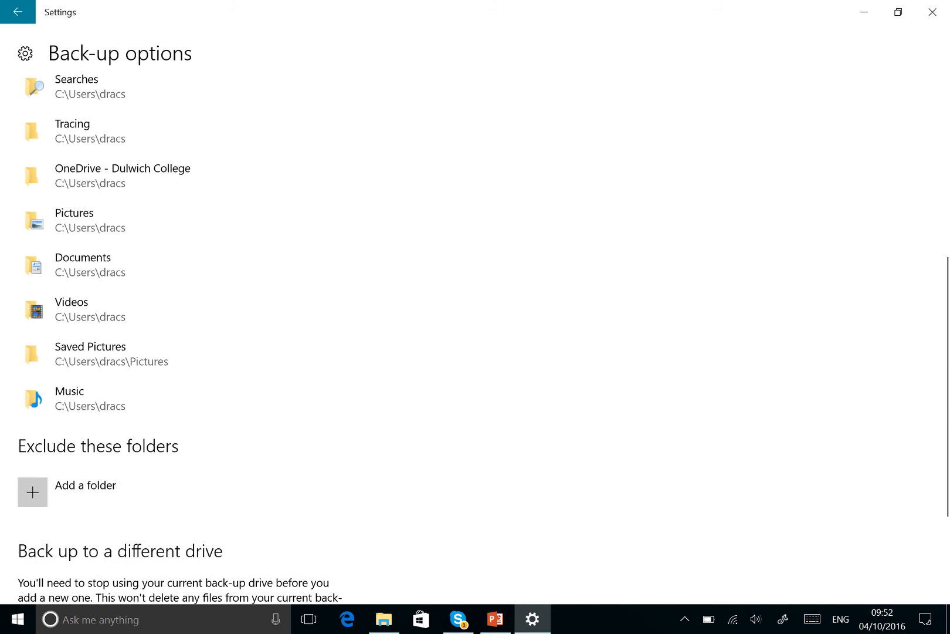
left_click(180, 398)
left_click(309, 446)
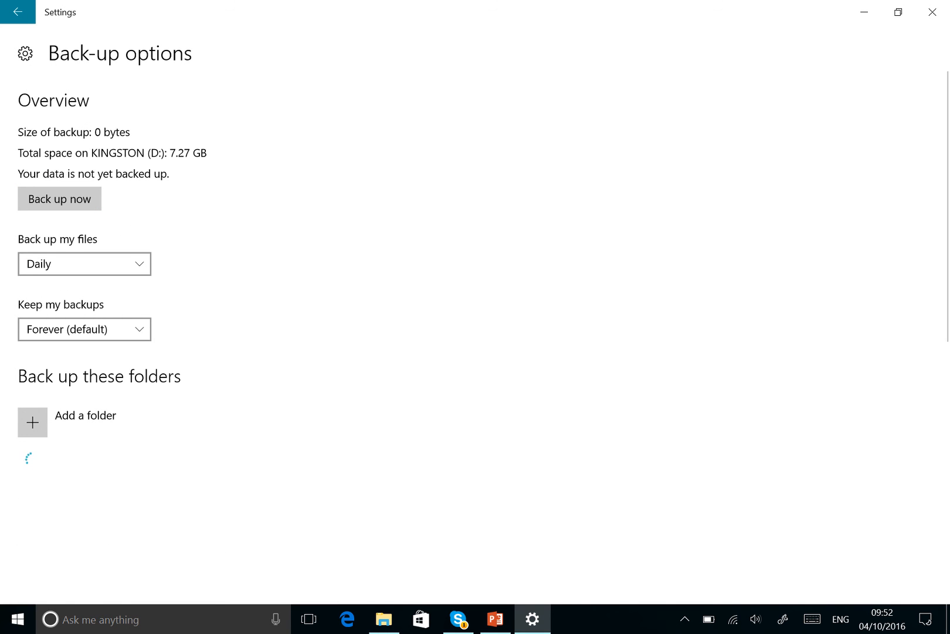
scroll(475, 317, "down", 3)
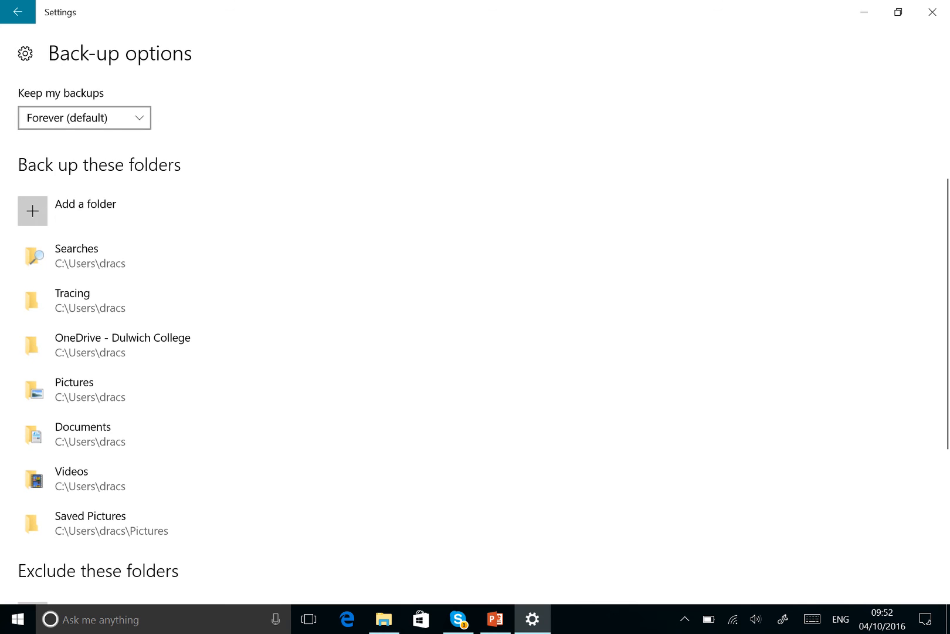
left_click(77, 256)
left_click(309, 259)
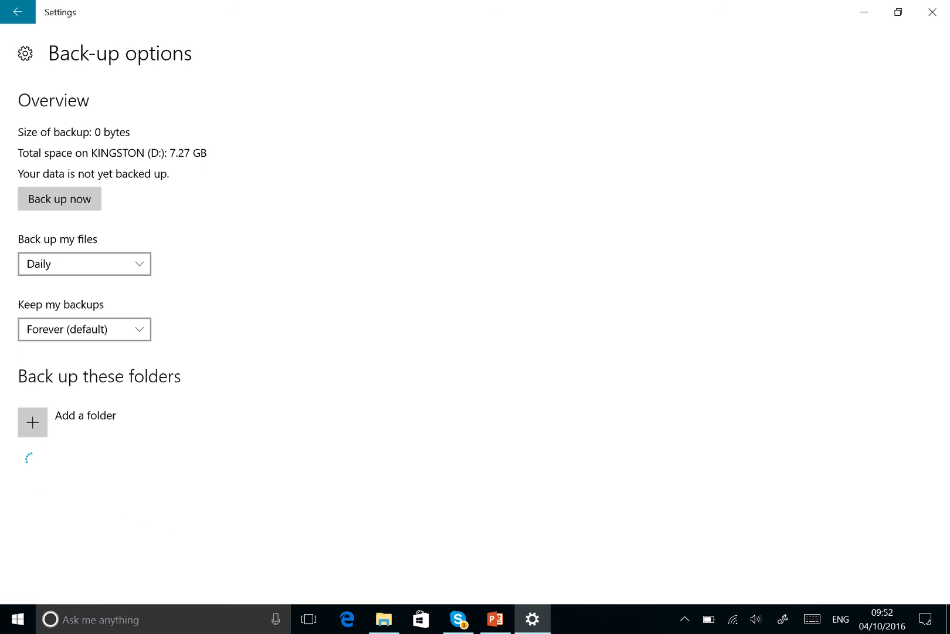
Step: Remove the Tracing folder from the folders being backed up
scroll(476, 317, "down", 3)
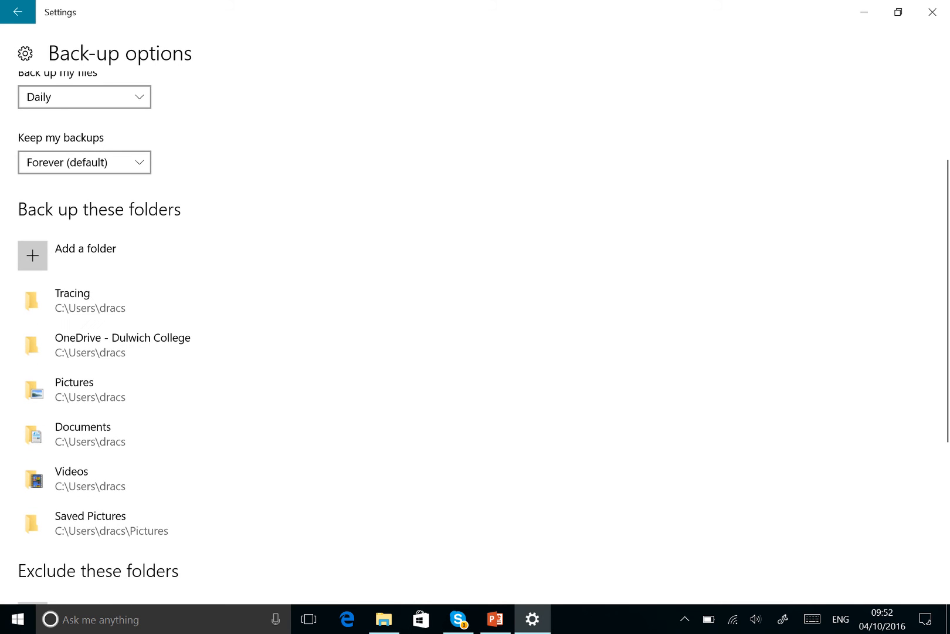
left_click(77, 300)
left_click(308, 303)
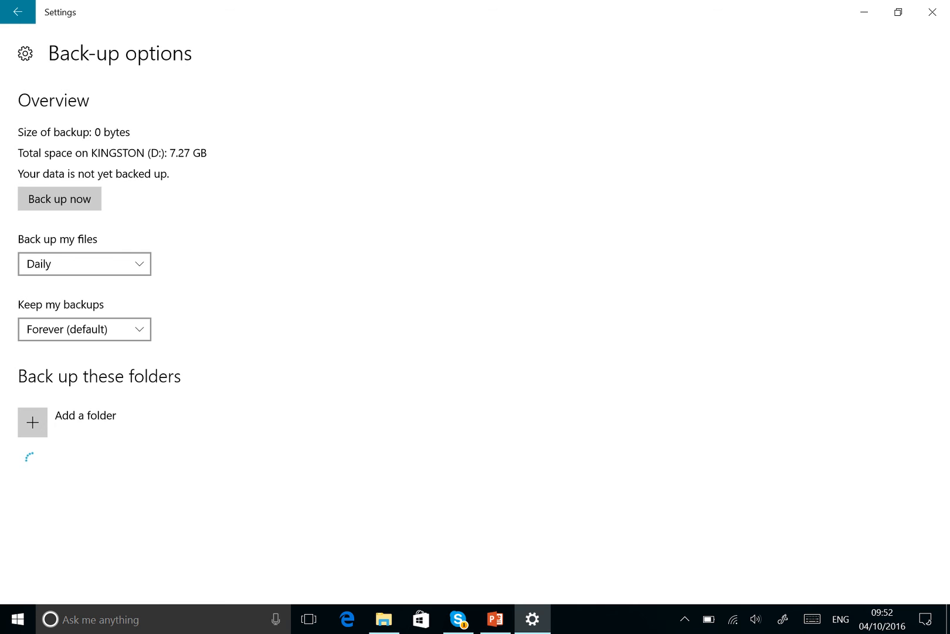
Step: Remove the OneDrive - Dulwich College and Pictures folders from the folders being backed up
scroll(475, 317, "down", 4)
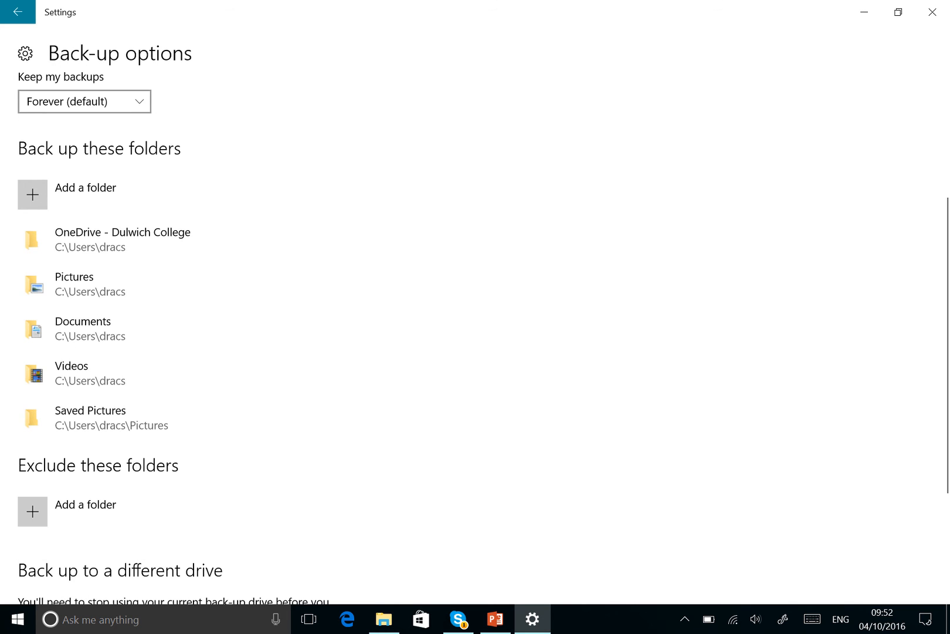
left_click(123, 240)
left_click(310, 286)
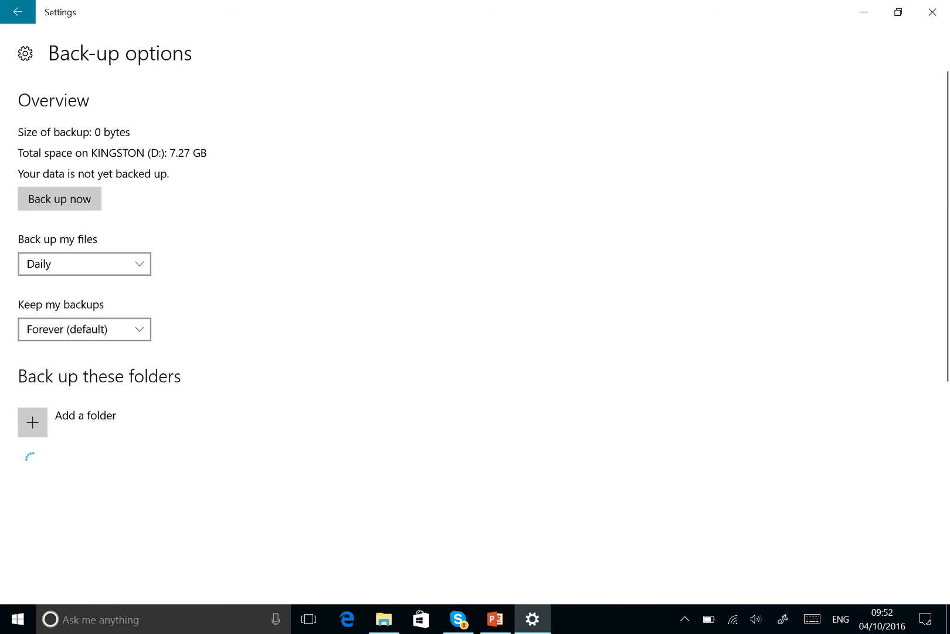
scroll(476, 317, "down", 4)
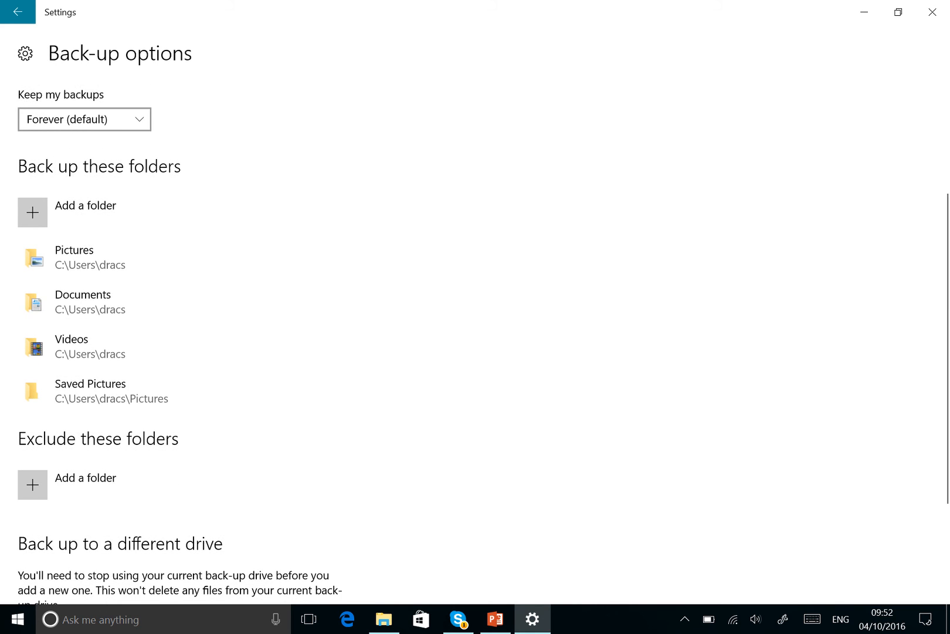
left_click(88, 257)
left_click(308, 305)
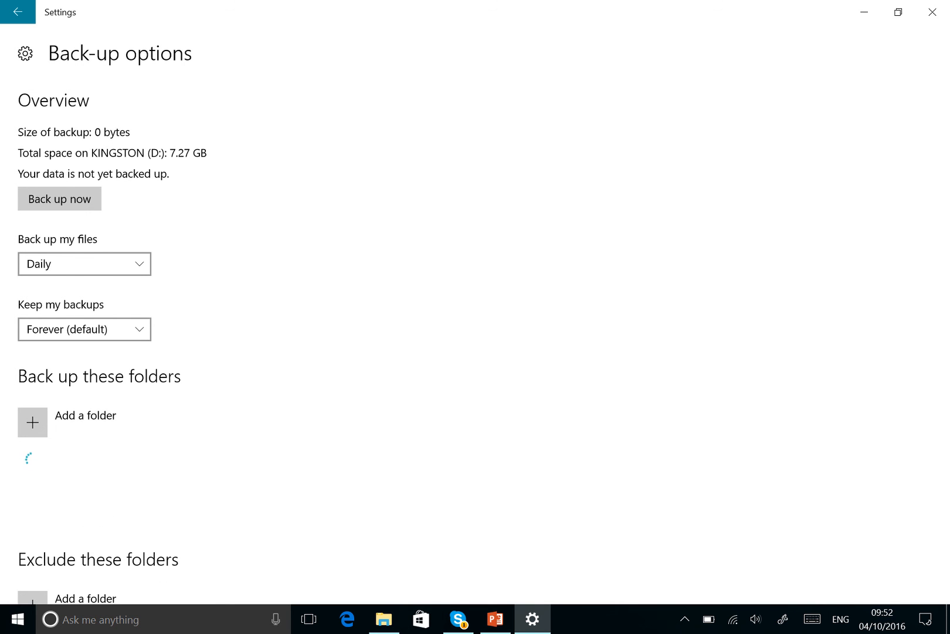
Step: Remove the Videos folder from the folders being backed up
scroll(176, 346, "down", 4)
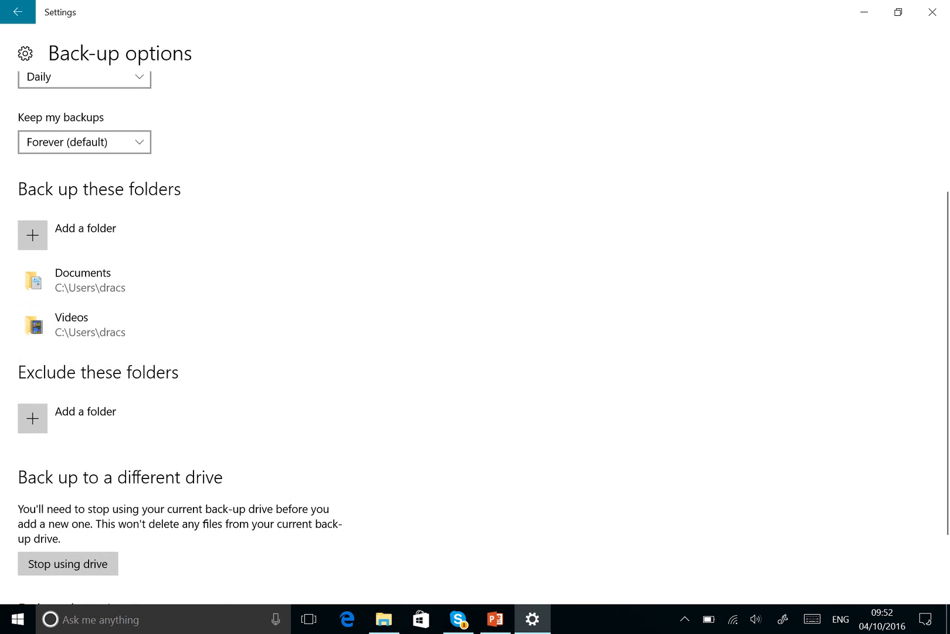
left_click(308, 372)
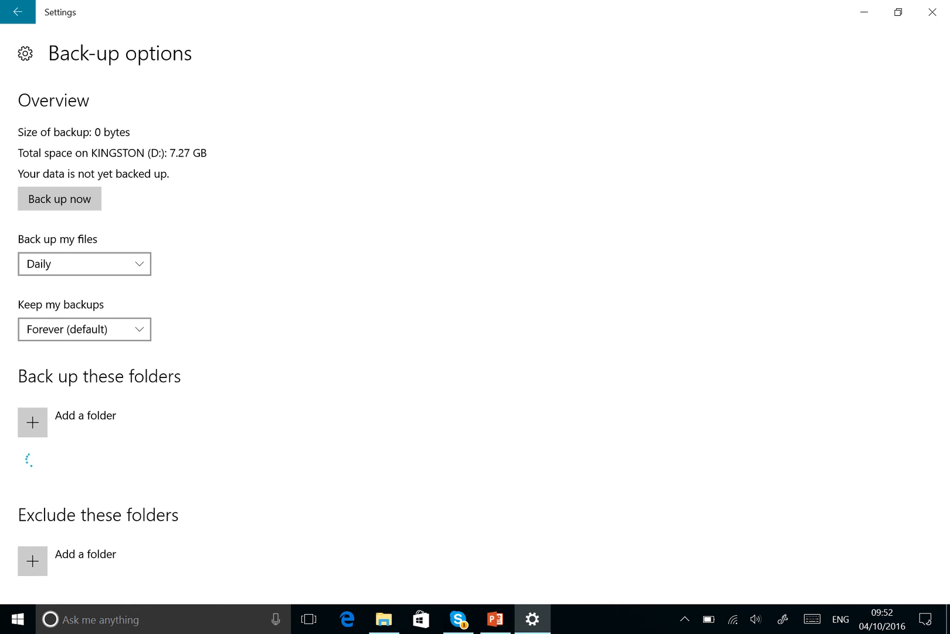
scroll(483, 338, "down", 4)
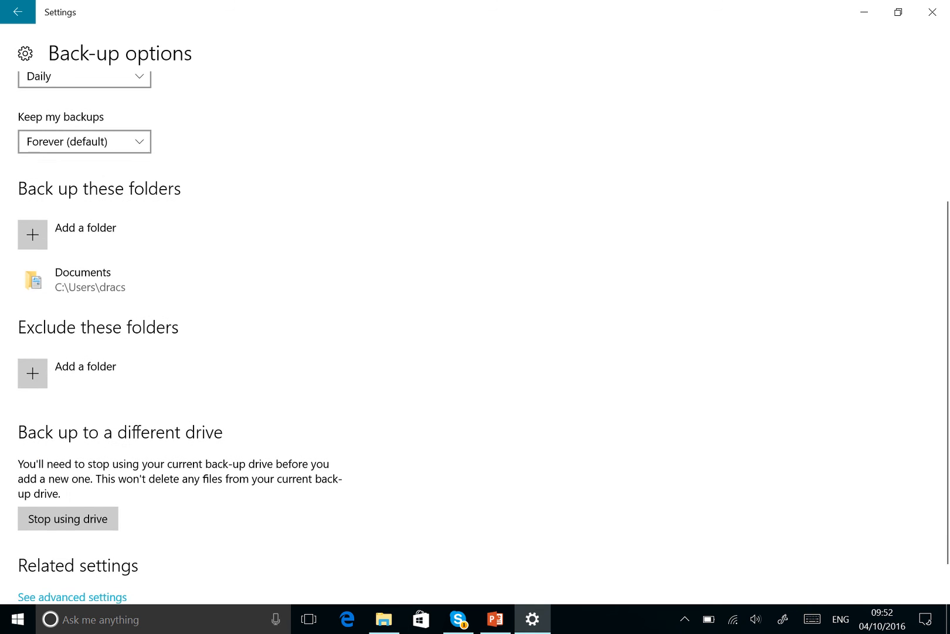
Step: Start an immediate backup of the Documents folder to the KINGSTON (D:) drive
scroll(484, 338, "up", 4)
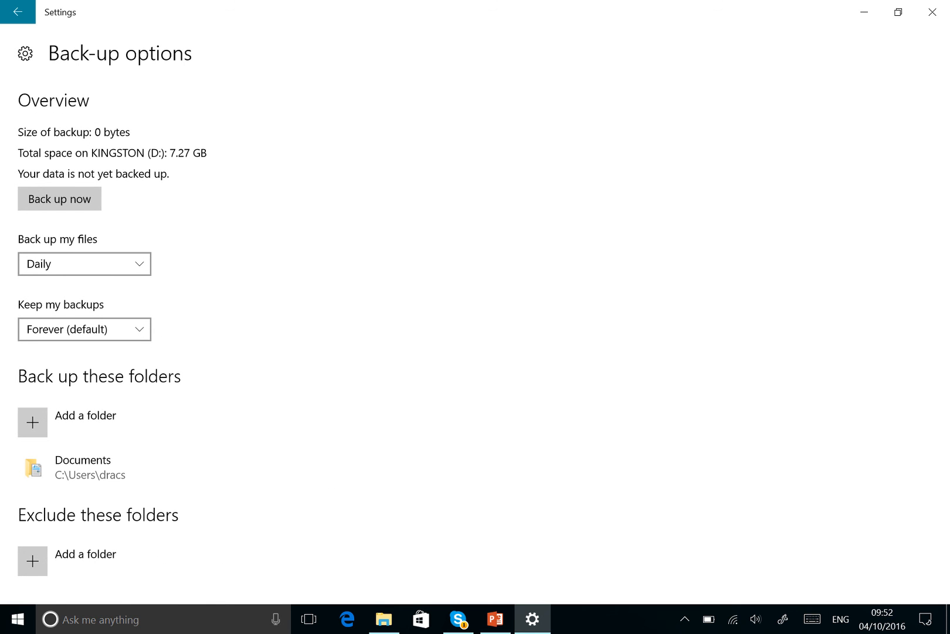
left_click(59, 199)
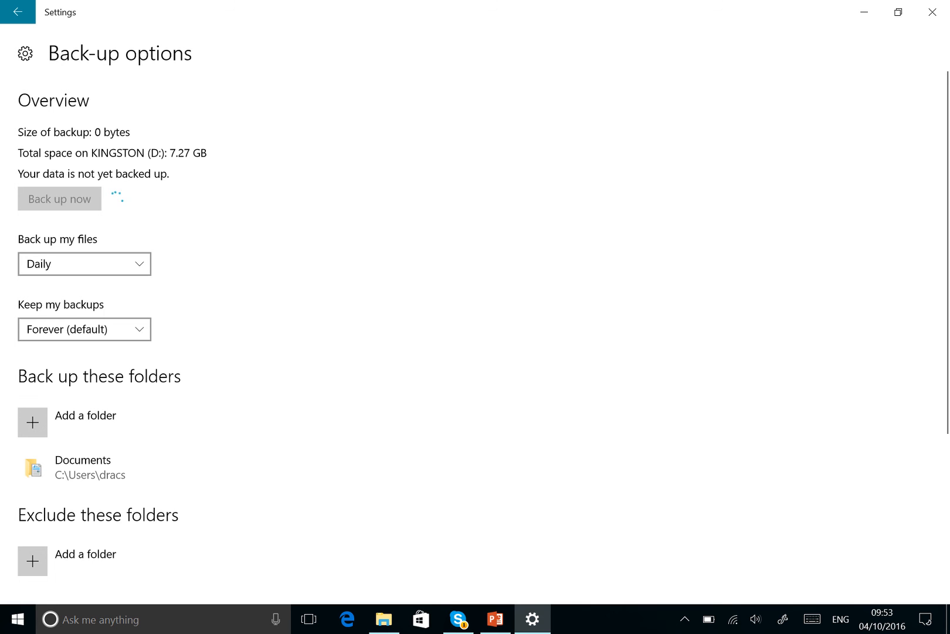
mouse_move(441, 3)
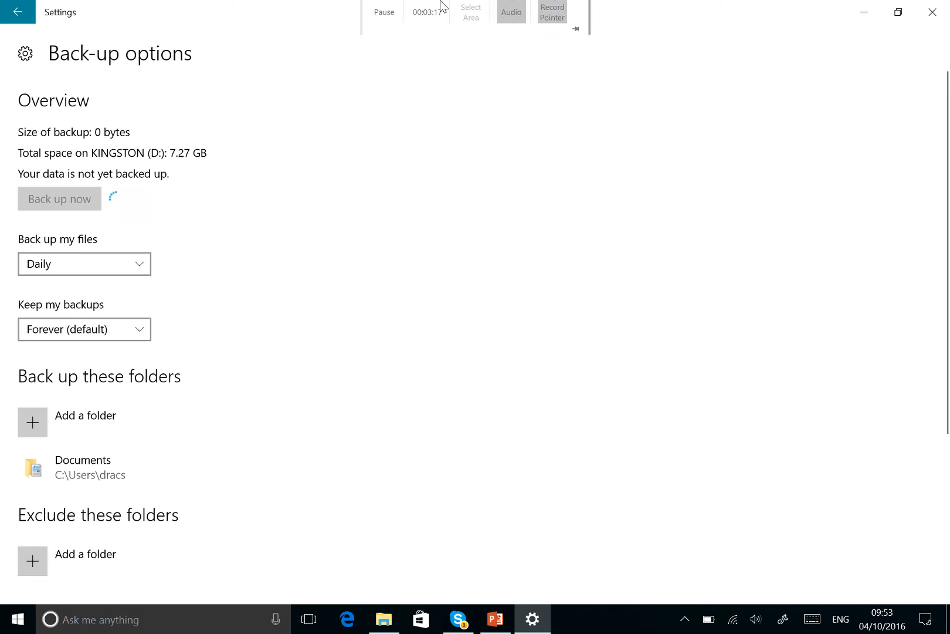